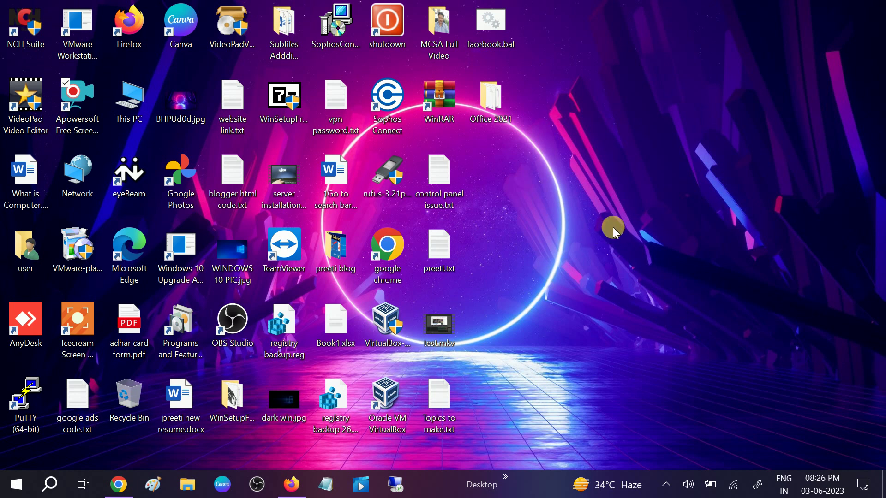
# Launch Device Manager by searching 'devi' and maximize its window
pyautogui.click(57, 476)
pyautogui.write('dev')
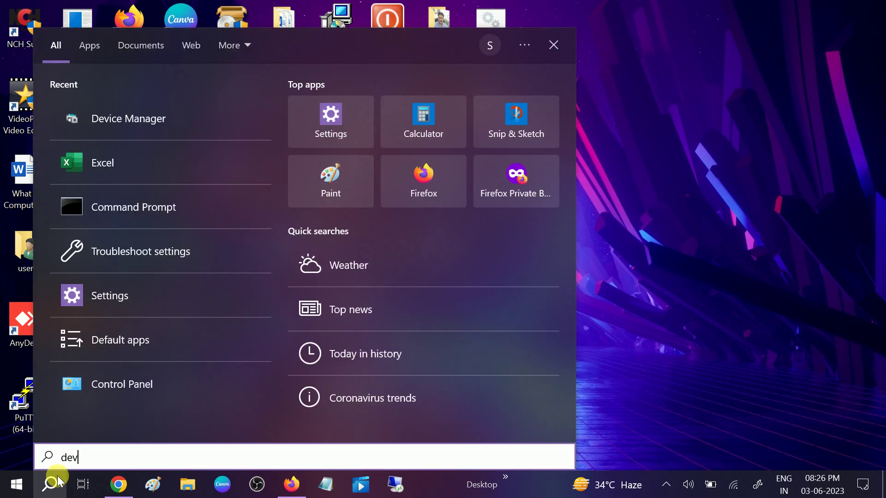
pyautogui.write('i')
pyautogui.click(168, 110)
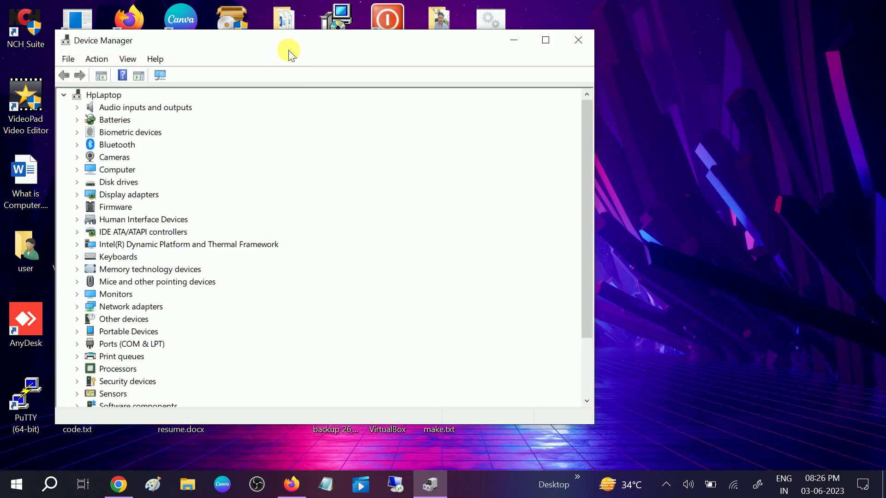
pyautogui.moveTo(289, 50); pyautogui.dragTo(487, 59)
pyautogui.click(737, 51)
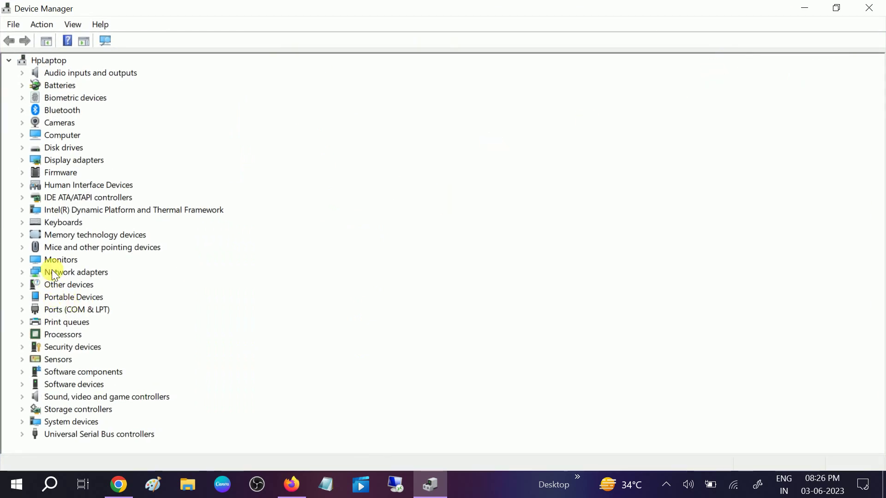
# Run an automatic driver search for the ELAN Clickpad under Mice, confirming the best driver is installed
pyautogui.click(23, 247)
pyautogui.click(83, 261)
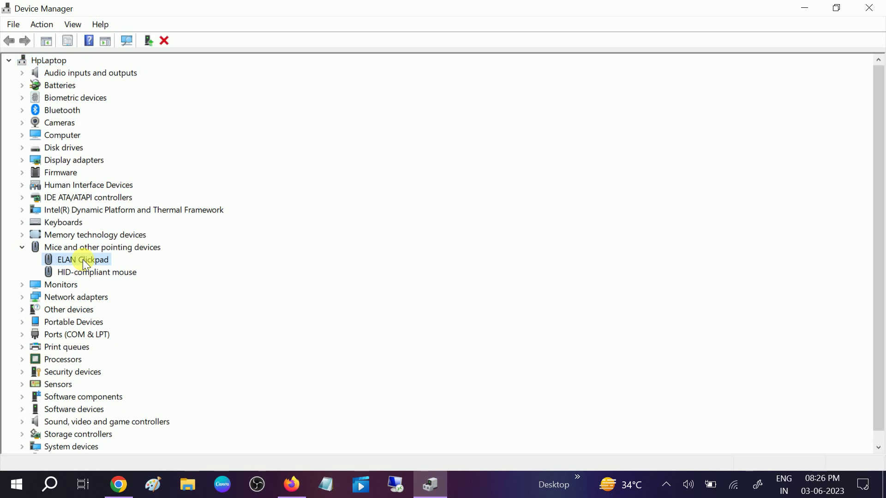
pyautogui.rightClick(83, 261)
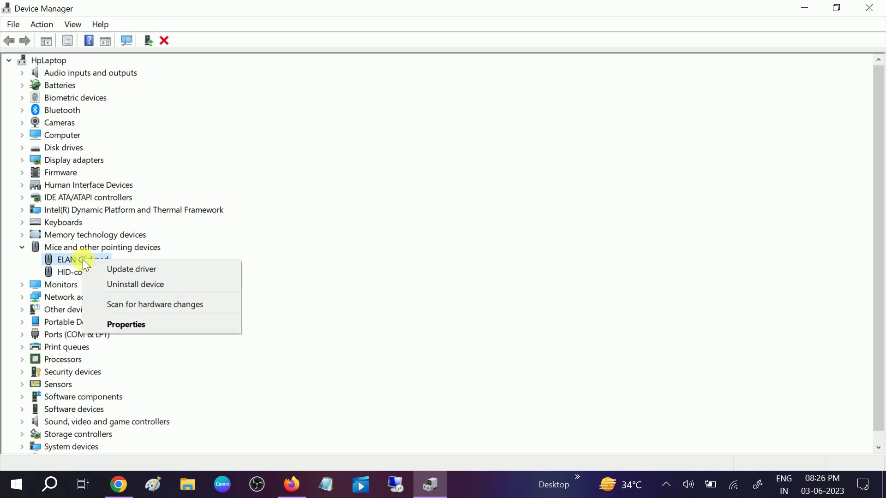
pyautogui.click(130, 269)
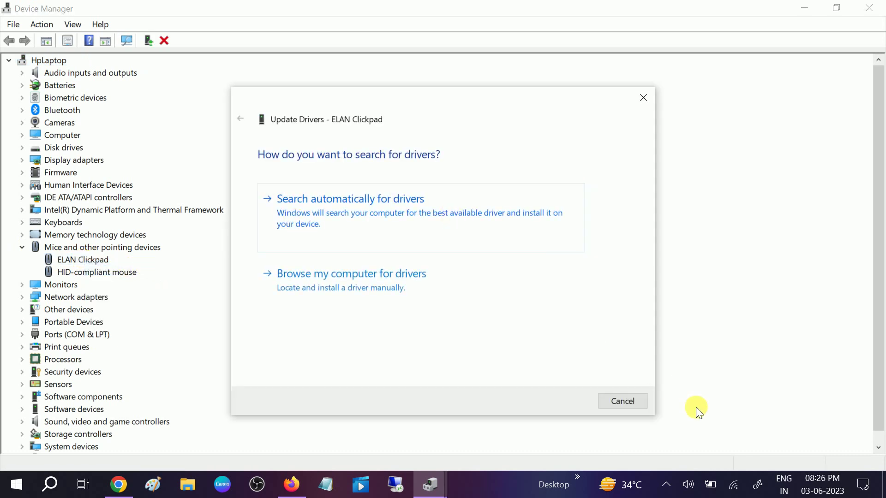
pyautogui.click(405, 226)
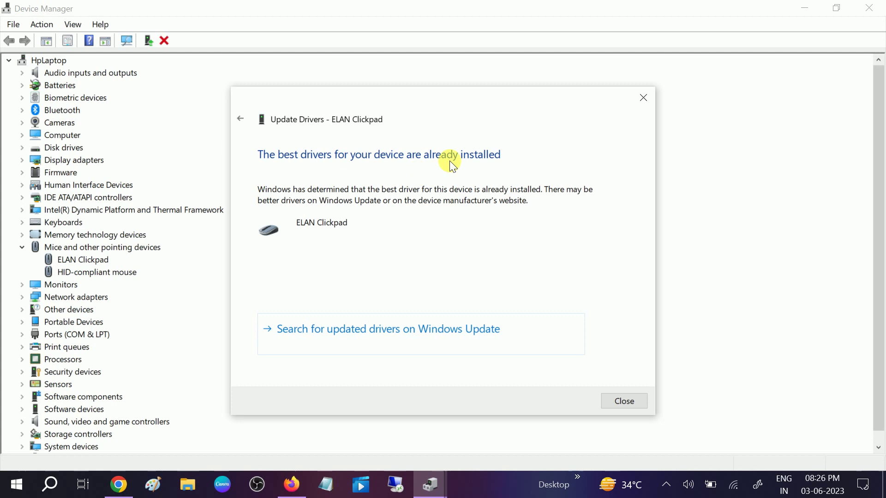
pyautogui.click(624, 401)
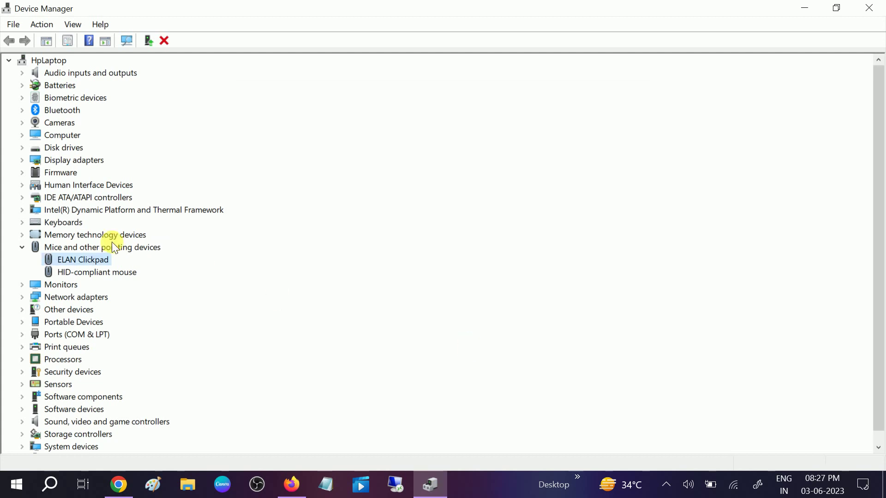
# Reinstall the ELAN Clickpad driver by picking the ELAN Clickpad model from the compatible drivers list
pyautogui.rightClick(95, 259)
pyautogui.click(118, 264)
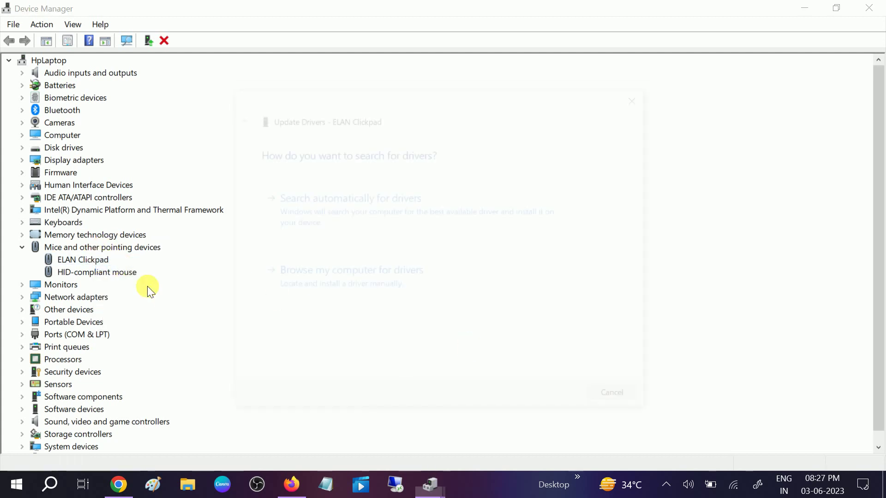
pyautogui.click(334, 287)
pyautogui.click(339, 307)
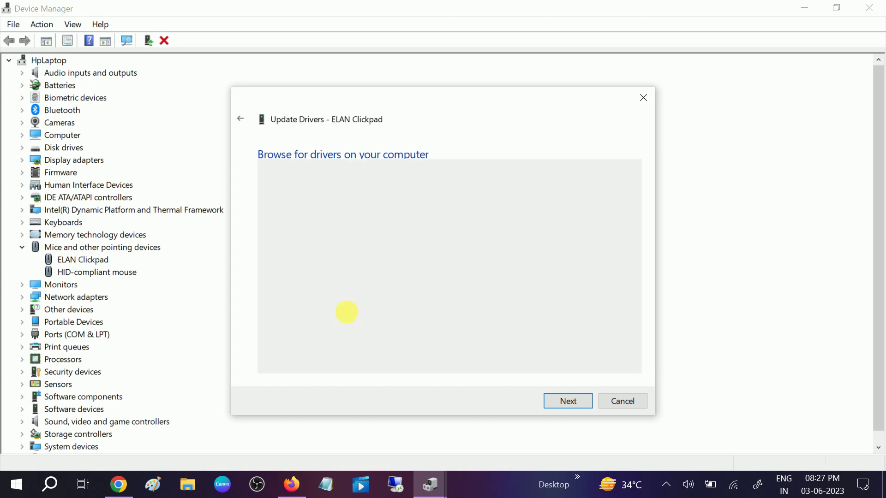
pyautogui.click(308, 275)
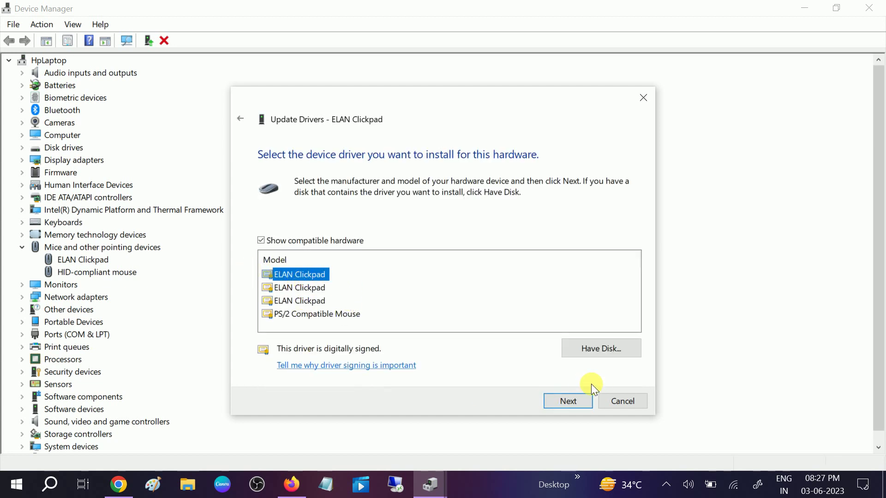
pyautogui.click(571, 400)
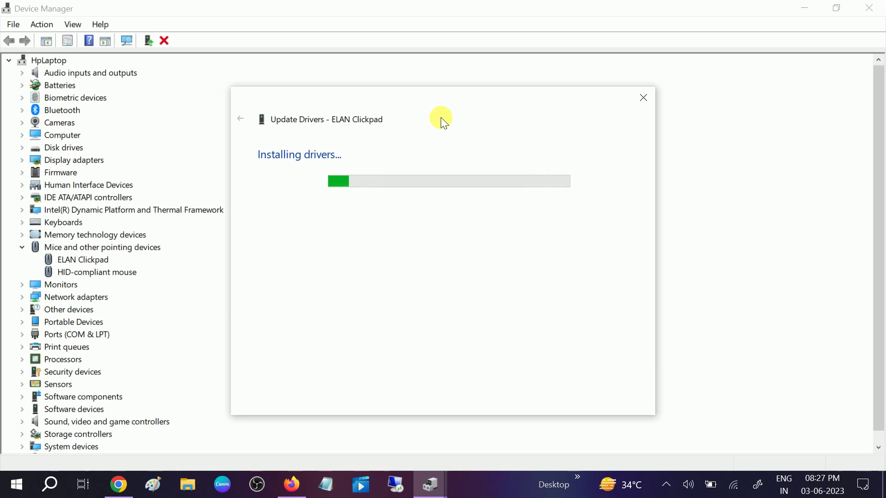
pyautogui.moveTo(441, 117); pyautogui.dragTo(565, 55)
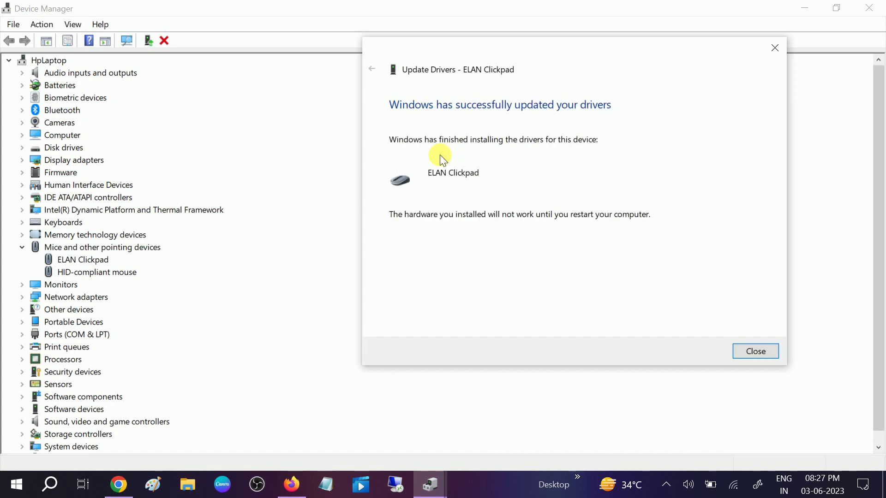
pyautogui.click(756, 352)
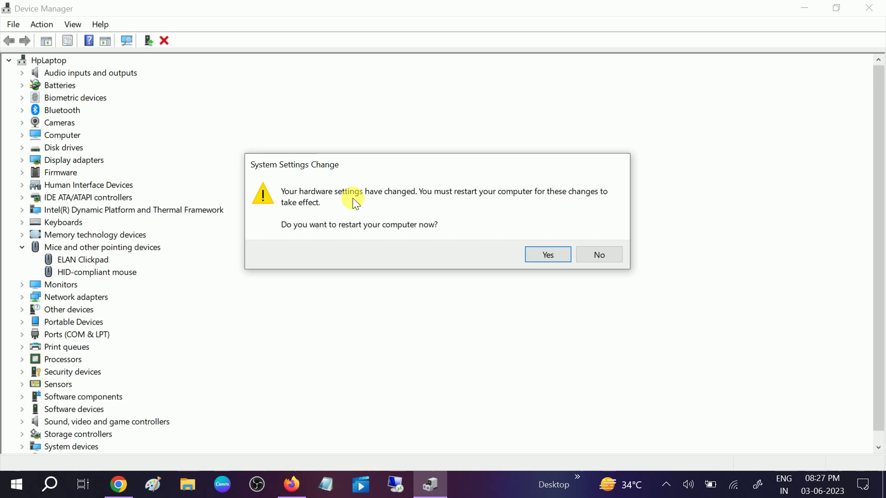
pyautogui.click(602, 256)
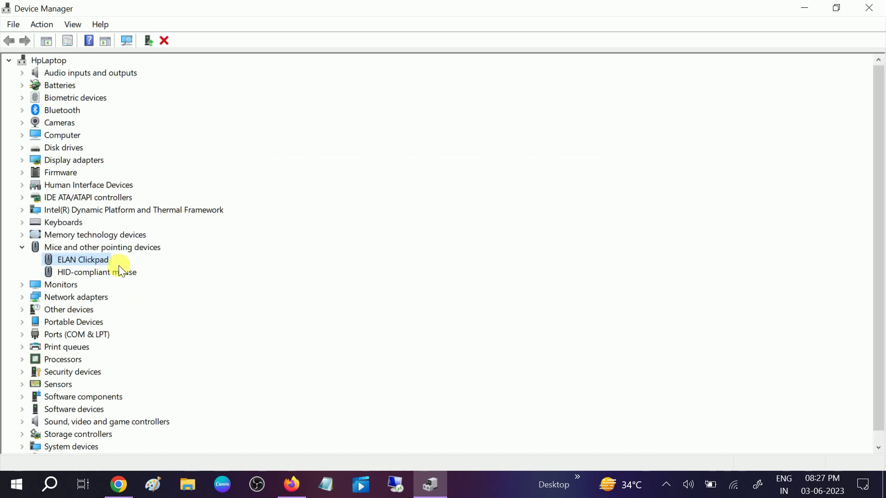
pyautogui.click(98, 272)
pyautogui.rightClick(99, 272)
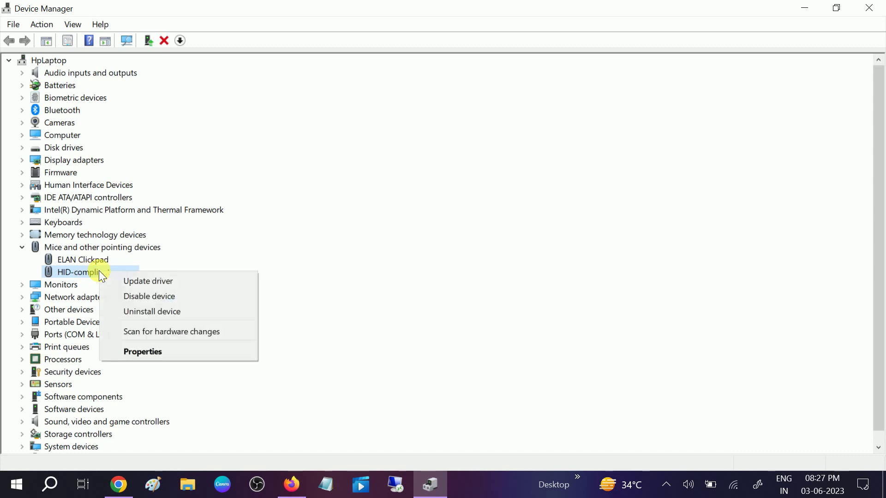
pyautogui.click(139, 281)
pyautogui.click(336, 225)
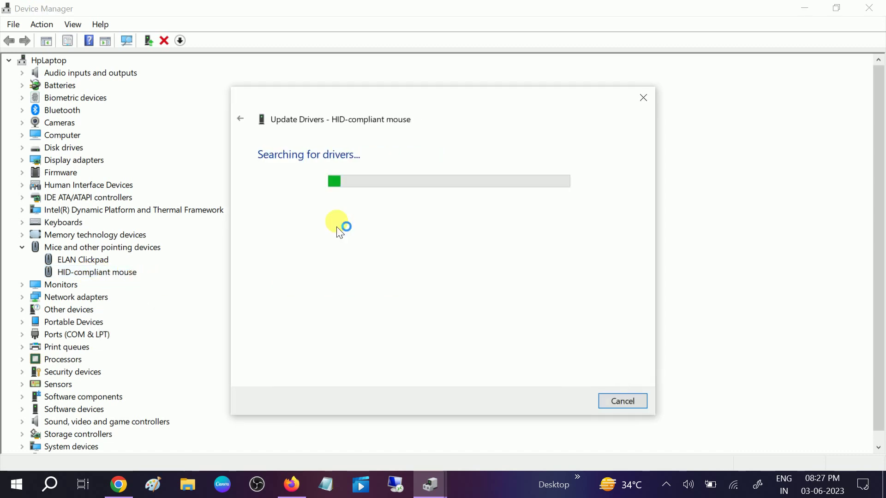
pyautogui.click(615, 401)
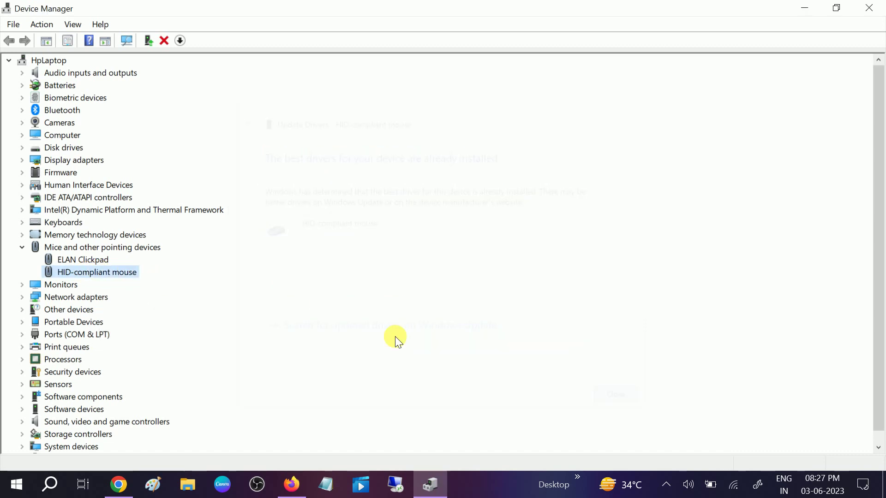
pyautogui.scroll(-1, 65, 284)
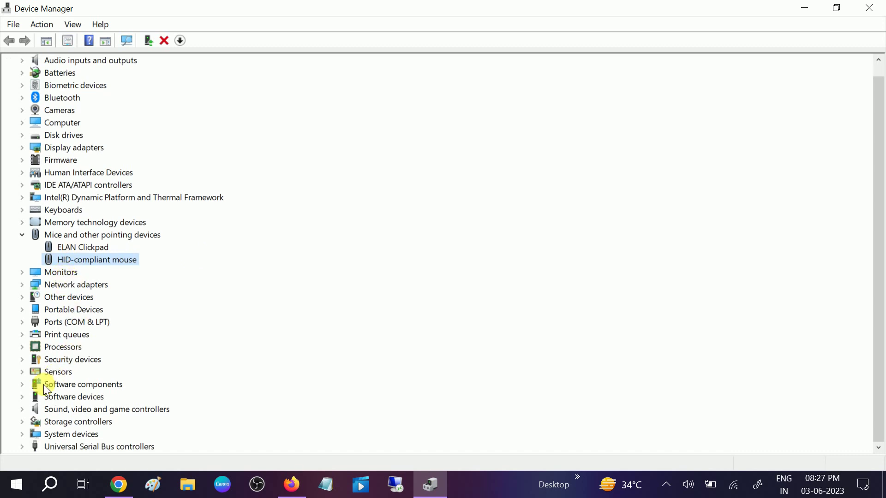
# Uncheck 'Allow the computer to turn off this device to save power' for USB Root Hub (USB 3.0)
pyautogui.click(88, 247)
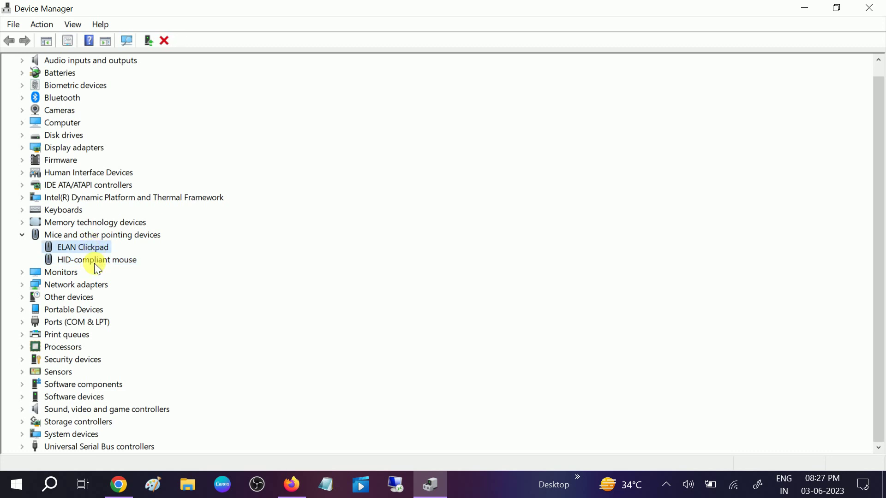
pyautogui.click(97, 262)
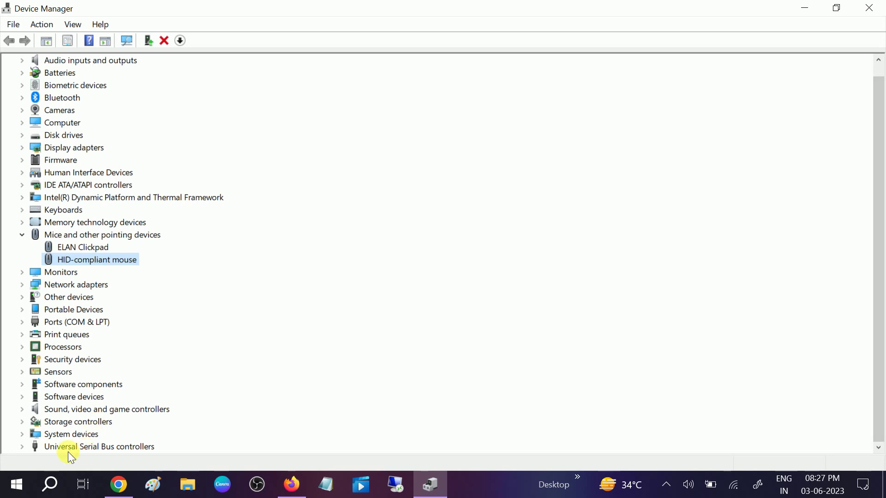
pyautogui.click(27, 444)
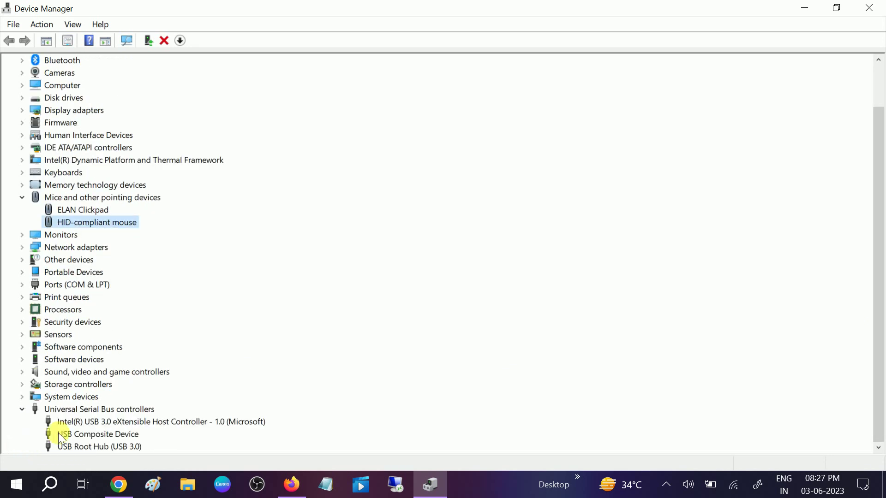
pyautogui.click(87, 448)
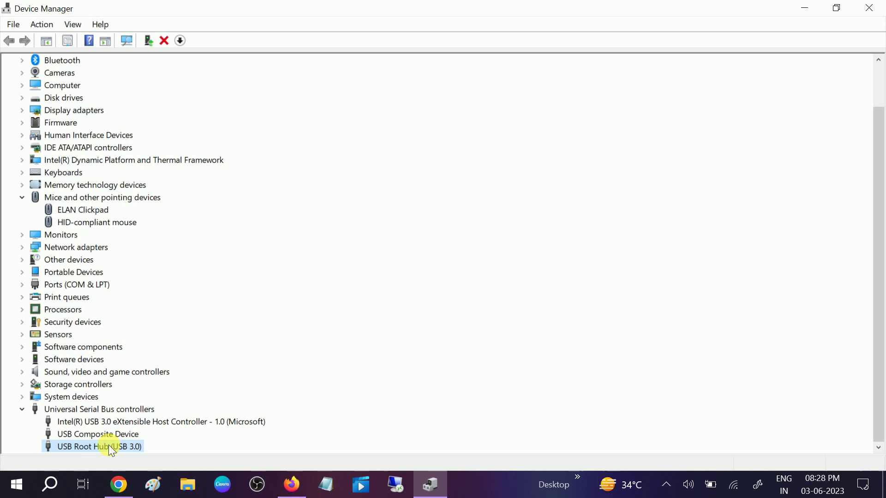
pyautogui.rightClick(109, 445)
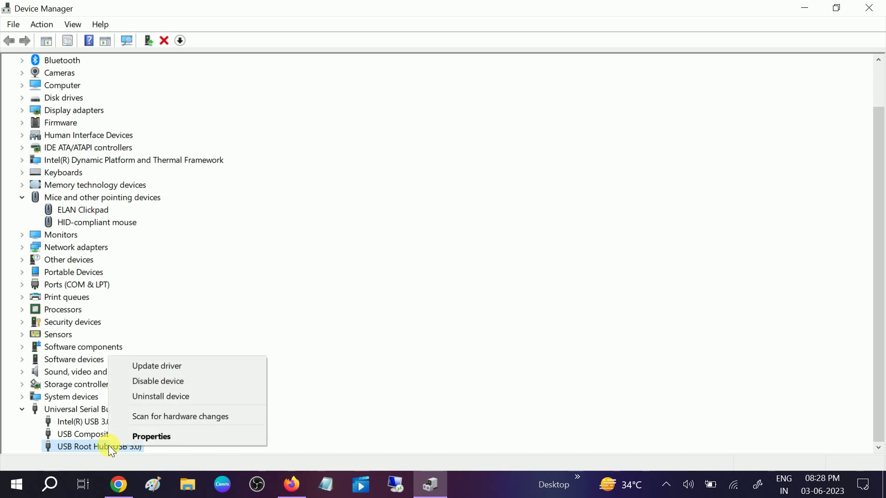
pyautogui.click(149, 437)
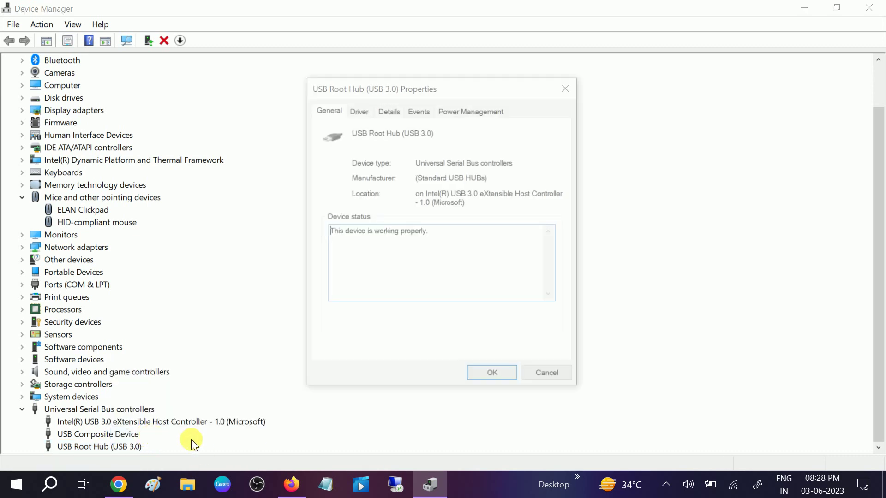
pyautogui.click(472, 111)
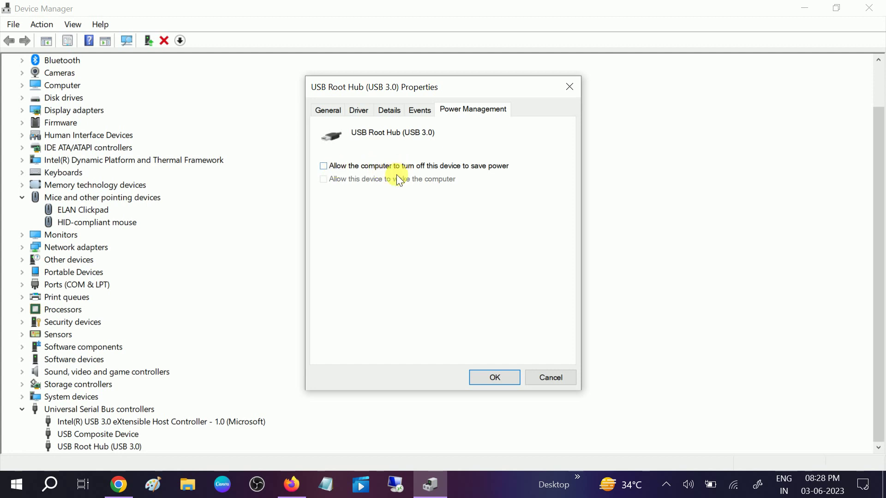
pyautogui.click(498, 378)
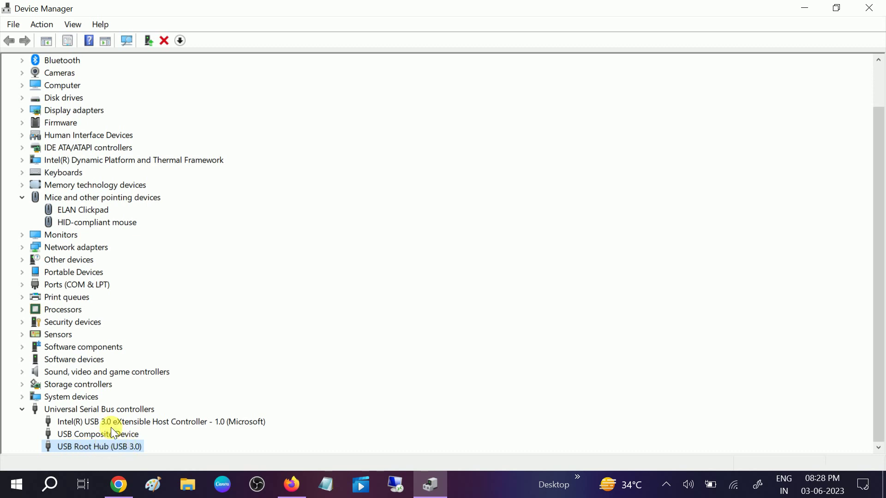
# Close Device Manager and open the 'Check for updates' setting by searching 'check'
pyautogui.click(879, 6)
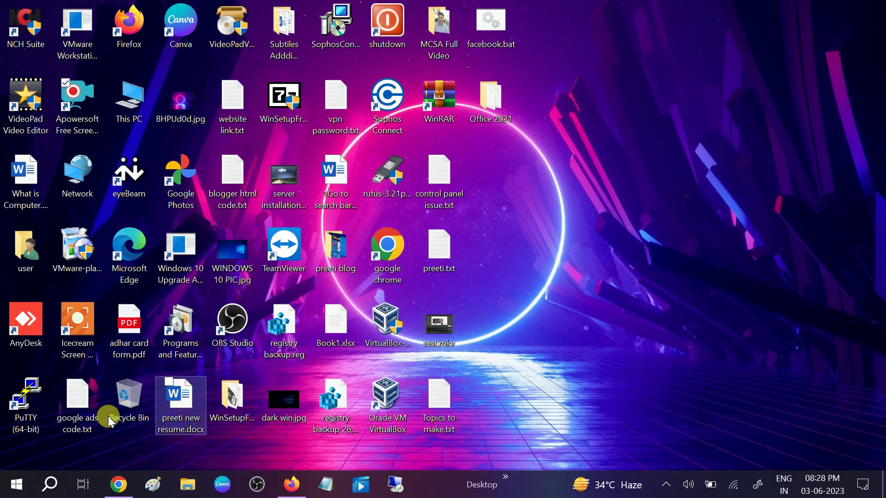
pyautogui.click(17, 487)
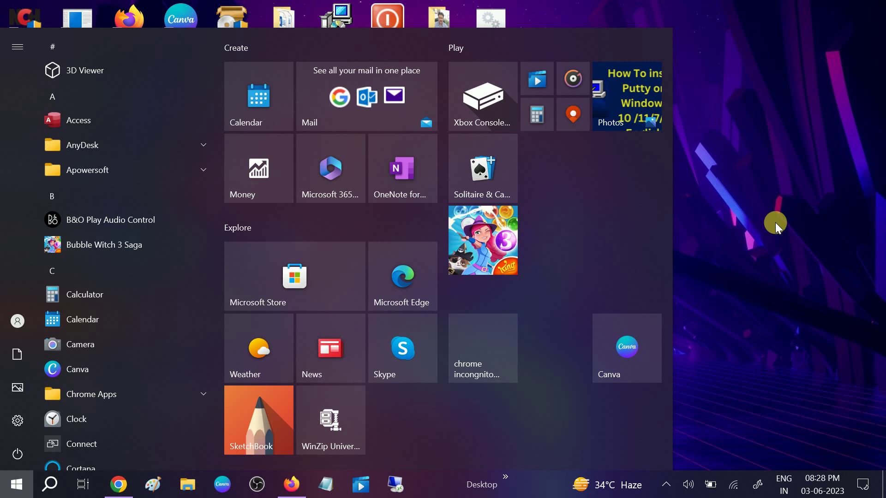
pyautogui.click(787, 215)
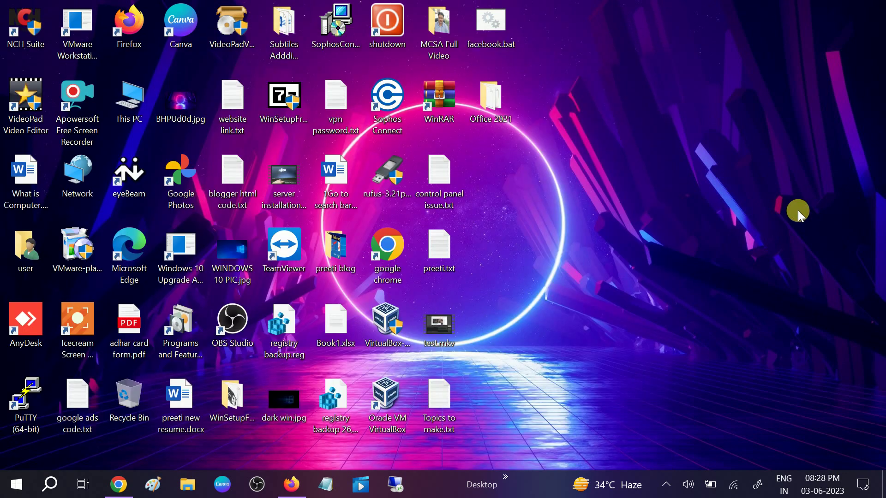
pyautogui.click(50, 489)
pyautogui.write('c')
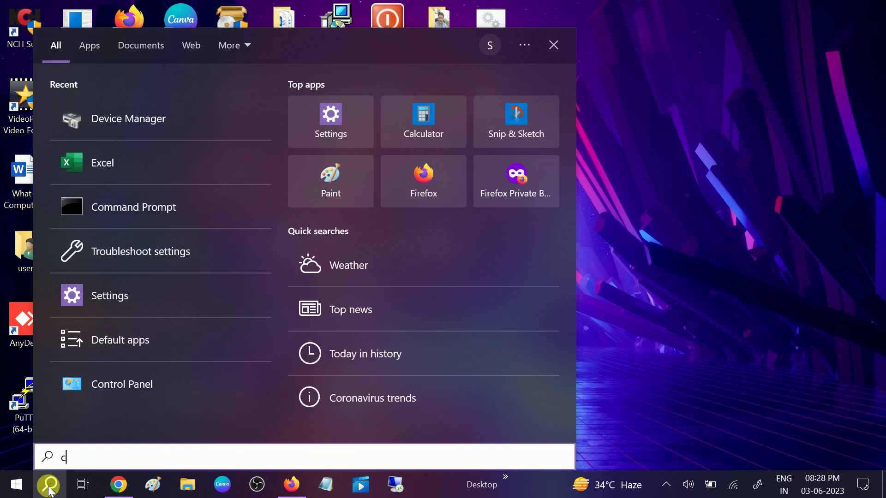
pyautogui.write('heck')
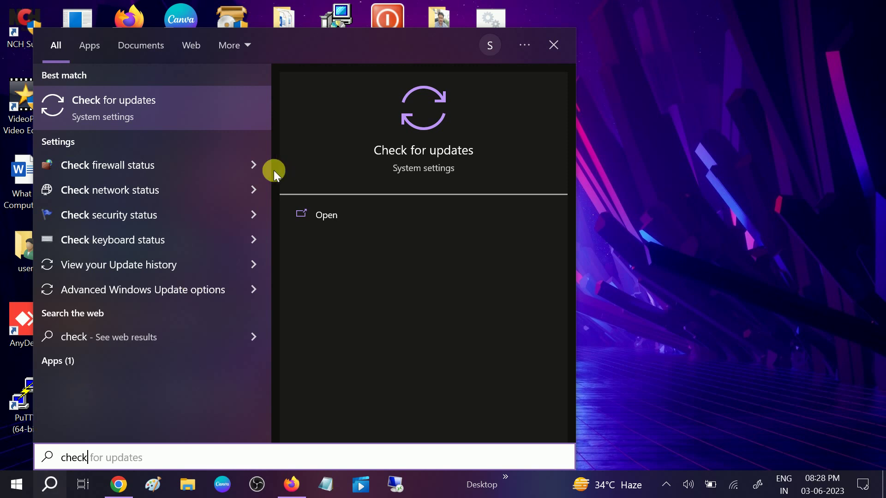
pyautogui.click(169, 104)
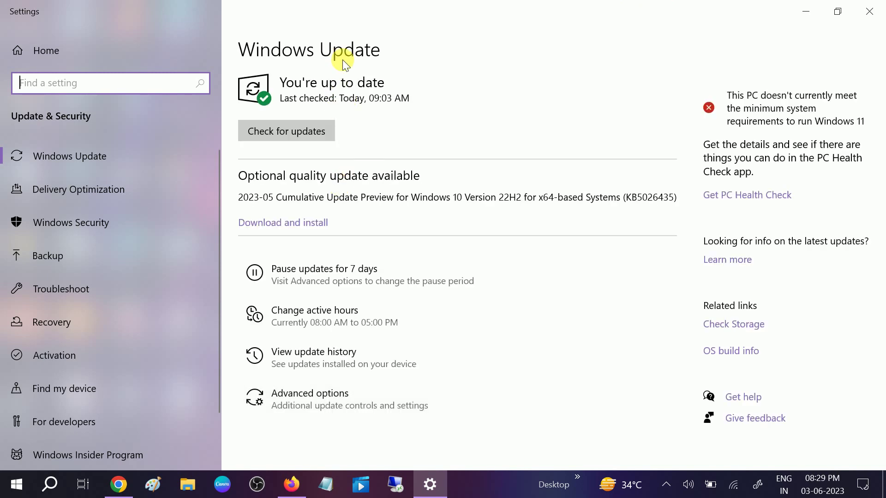
# Run a Windows Update check, then close Settings and refresh the desktop
pyautogui.click(264, 221)
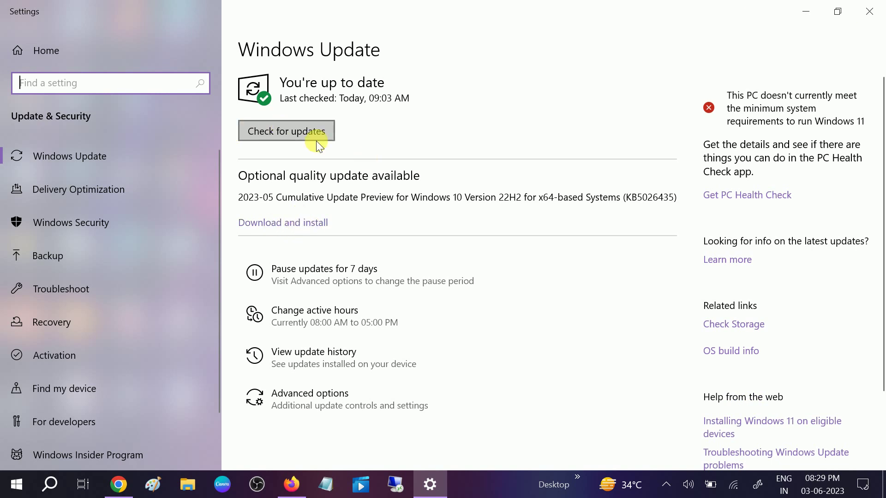
pyautogui.click(876, 6)
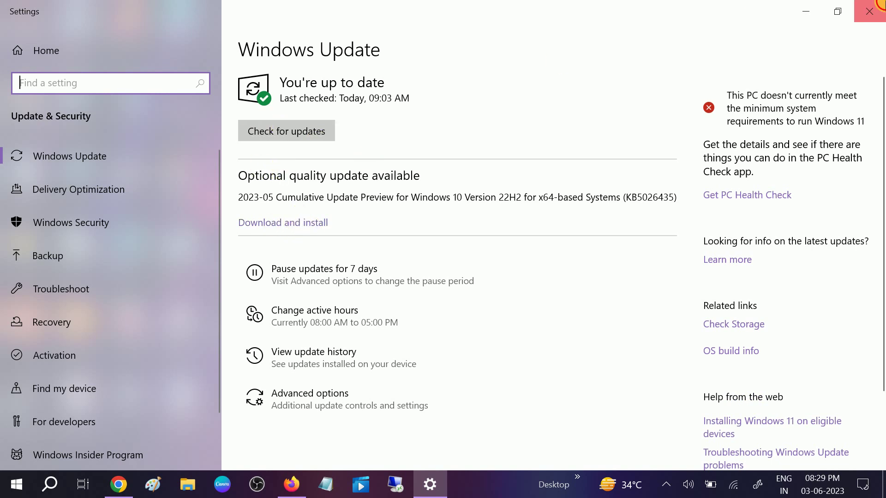
pyautogui.rightClick(686, 64)
pyautogui.click(715, 106)
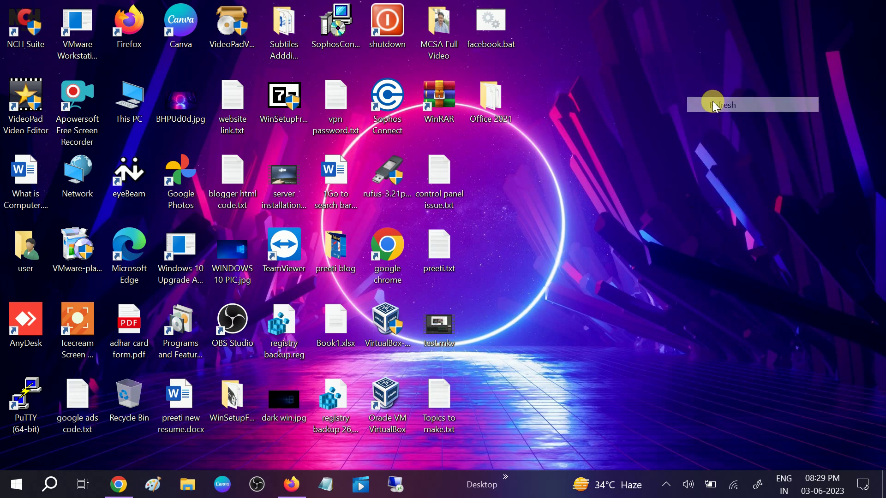